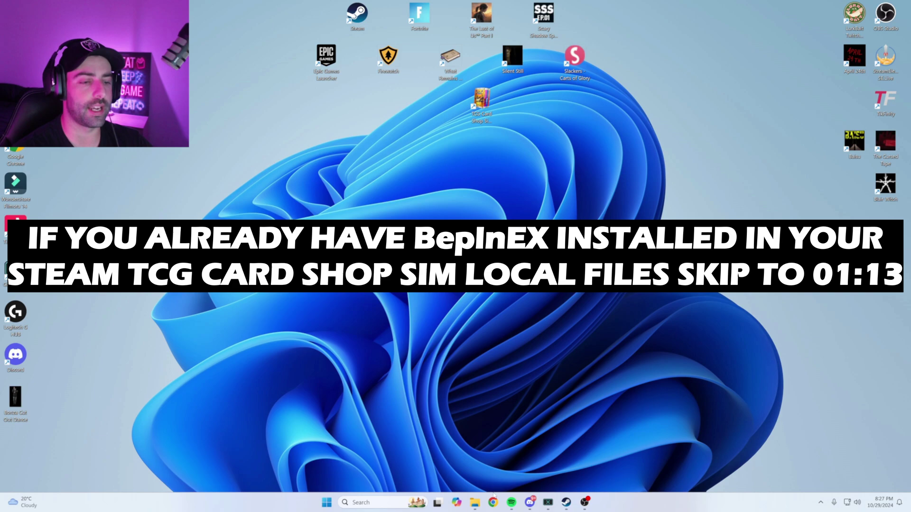
Step: Switch to Chrome and search the web for "nexus mods"
left_click(493, 501)
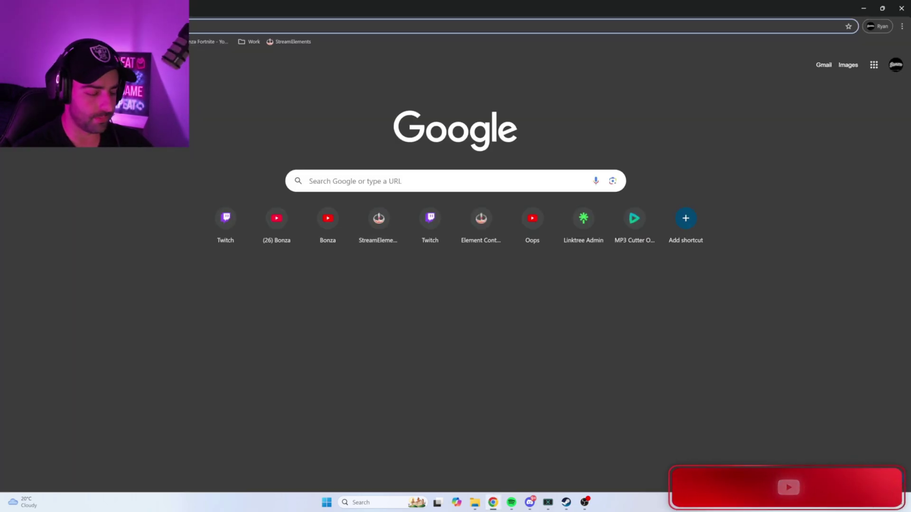
type("nexus mods")
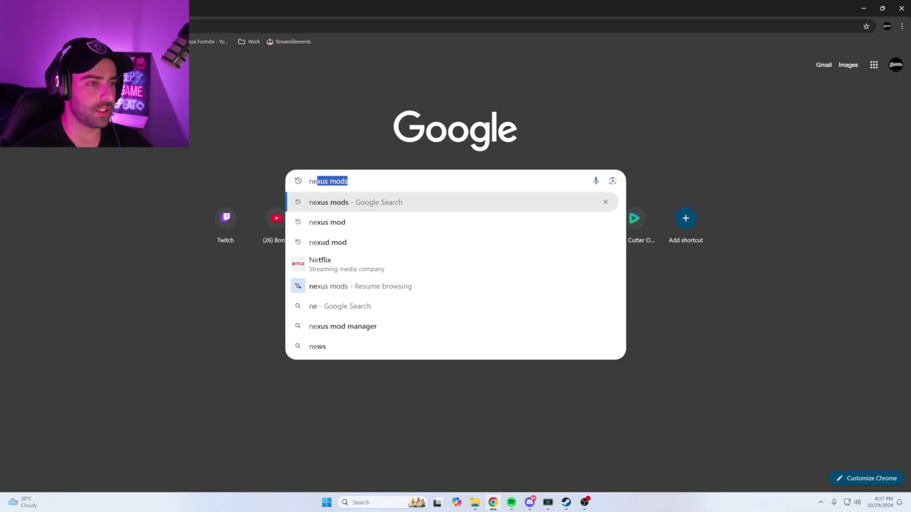
key("Return")
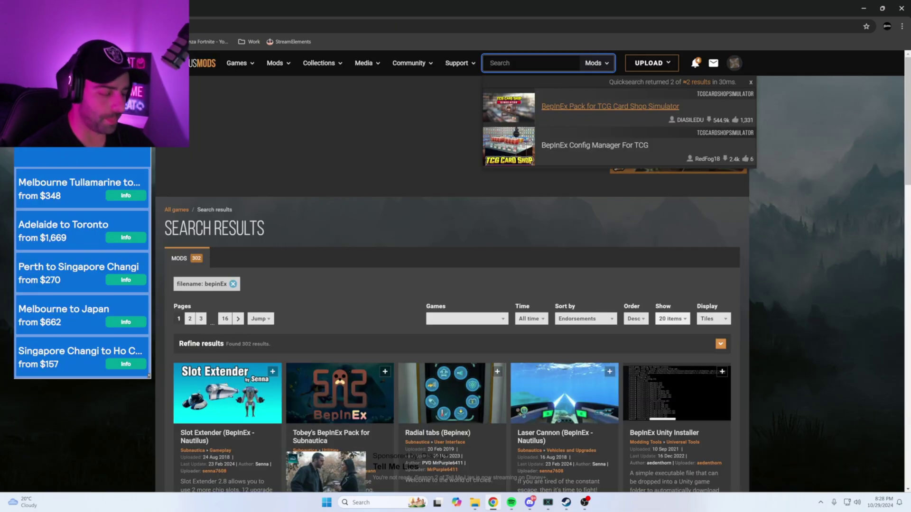
Step: Search Nexus Mods for "tcg bepinex" and open the BepInEx Pack for TCG Card Shop Simulator mod page
type("t")
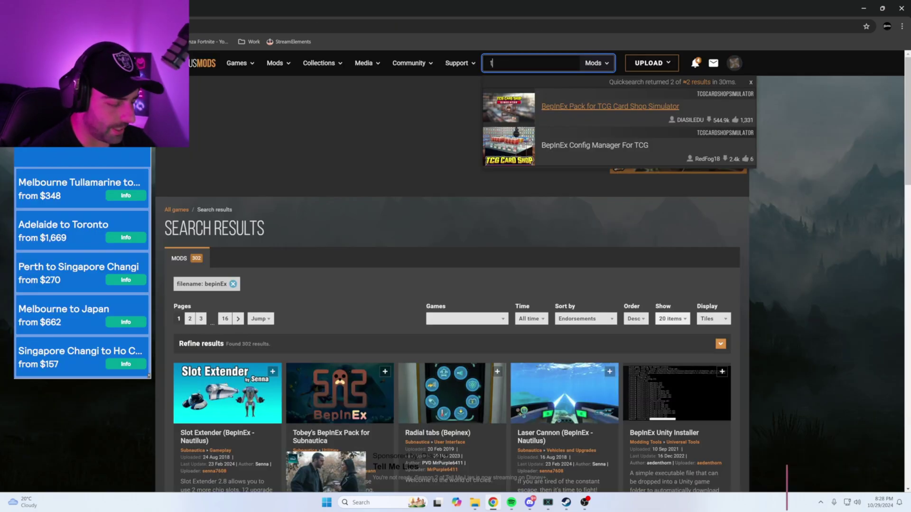
type("cg bepin")
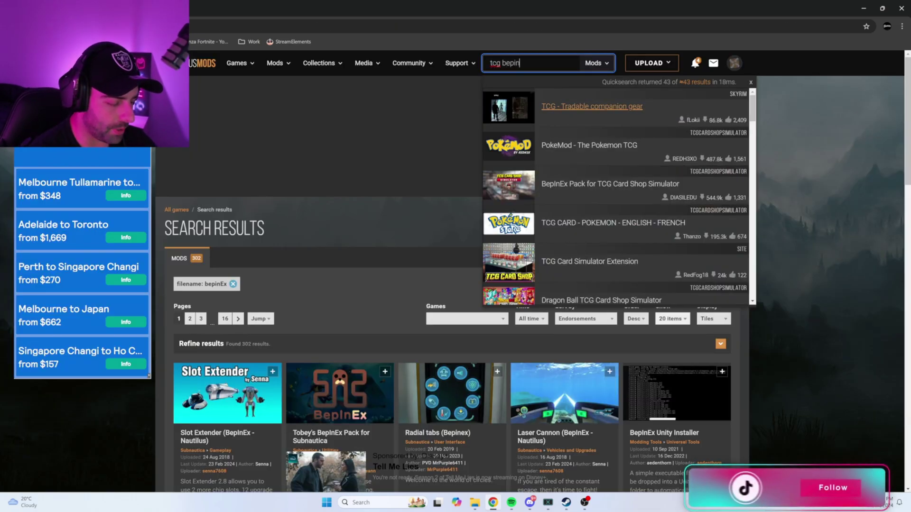
type("ex")
key("Return")
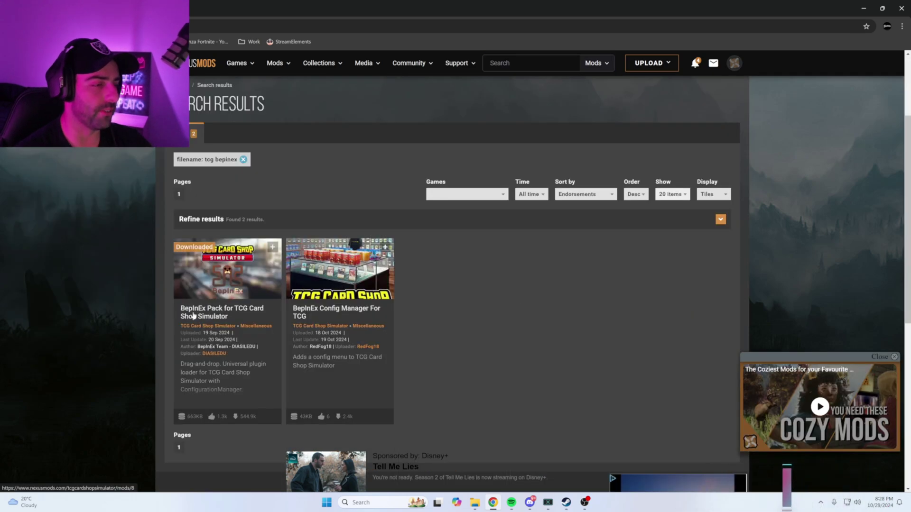
left_click(216, 292)
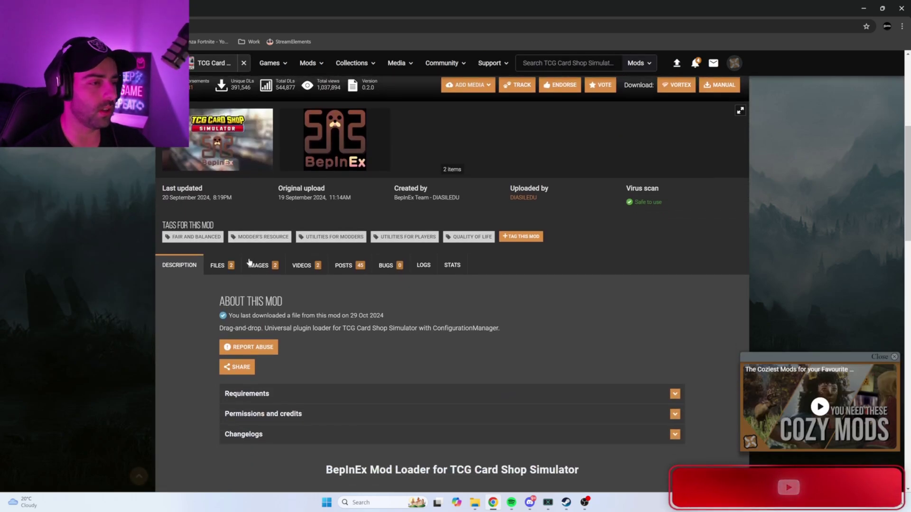
Step: Start a manual download of the main BepInEx Pack for TCG Card Shop Simulator file, version 0.2.0
left_click(222, 240)
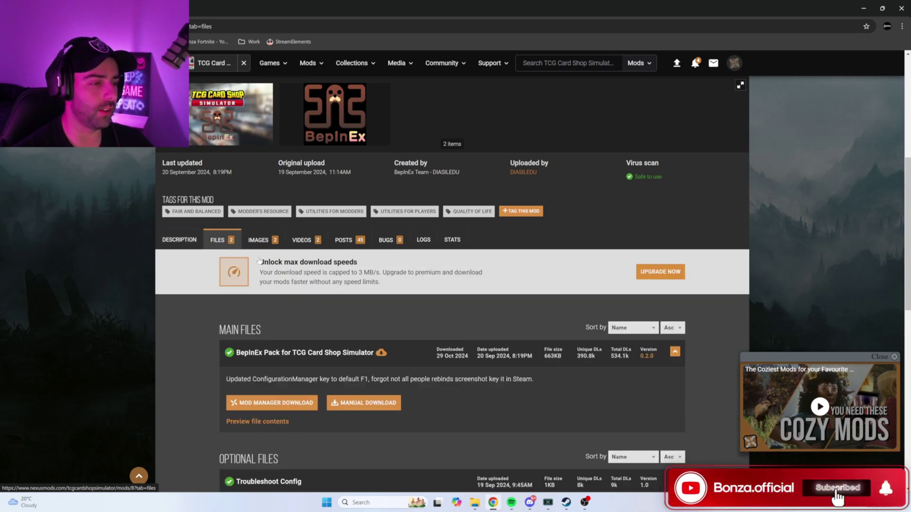
scroll(363, 294, "down", 3)
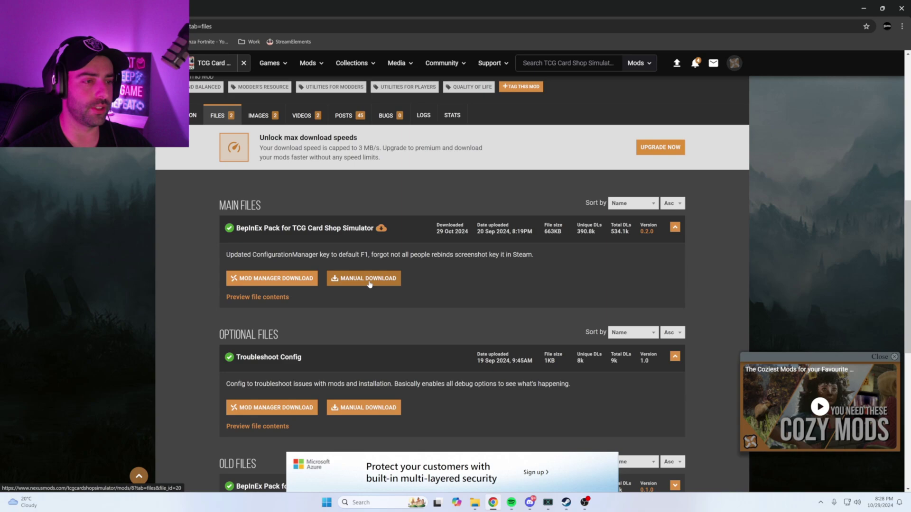
left_click(370, 280)
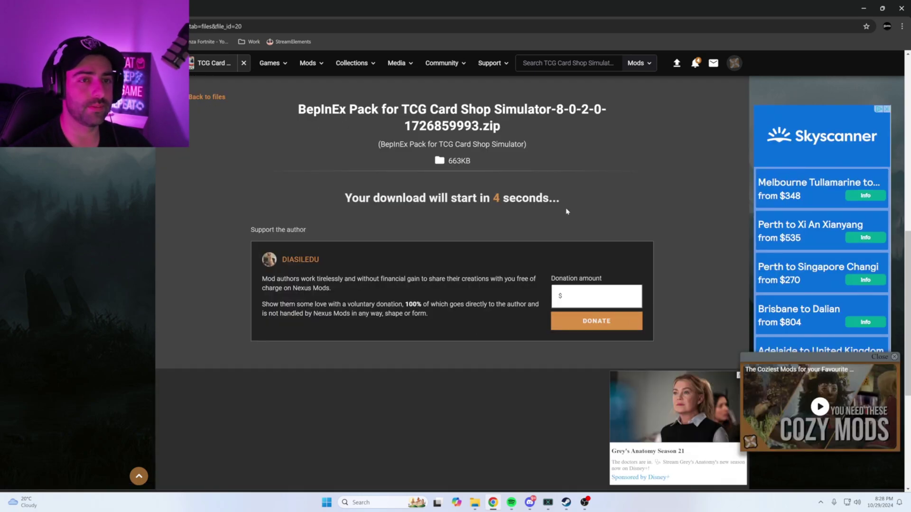
Step: Extract the downloaded BepInEx Pack archive in the Downloads folder with the default destination, and delete the zip file
left_click(475, 503)
right_click(403, 221)
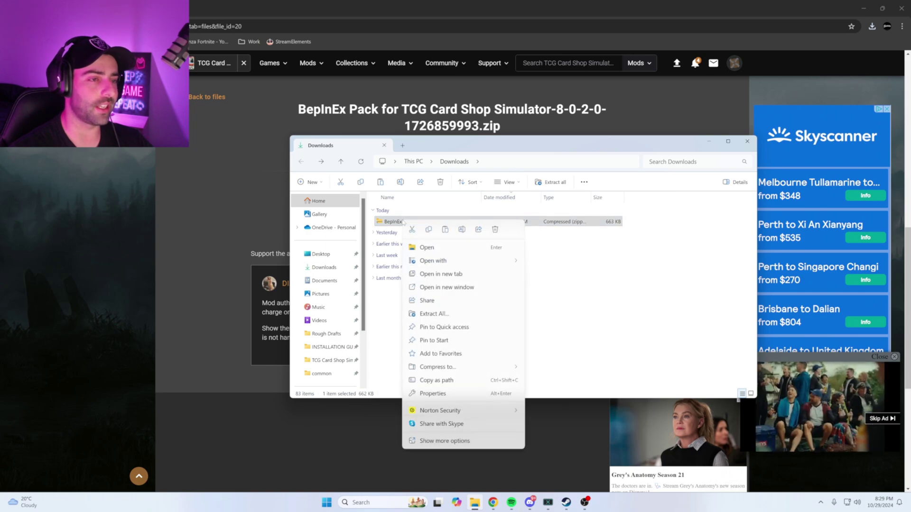
left_click(450, 313)
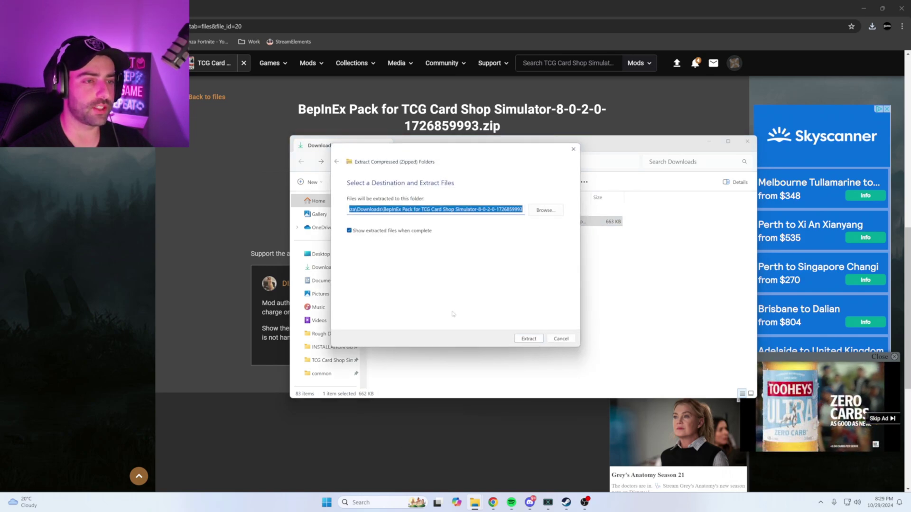
left_click(528, 339)
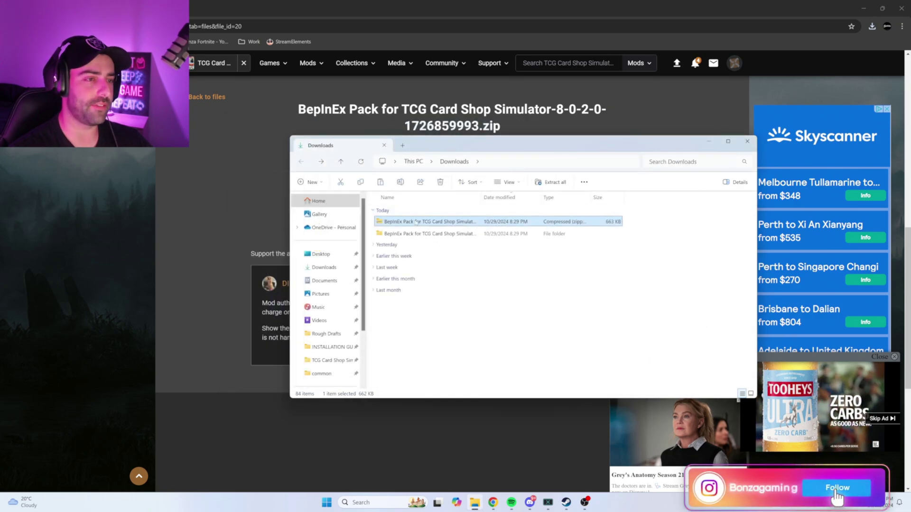
key("Delete")
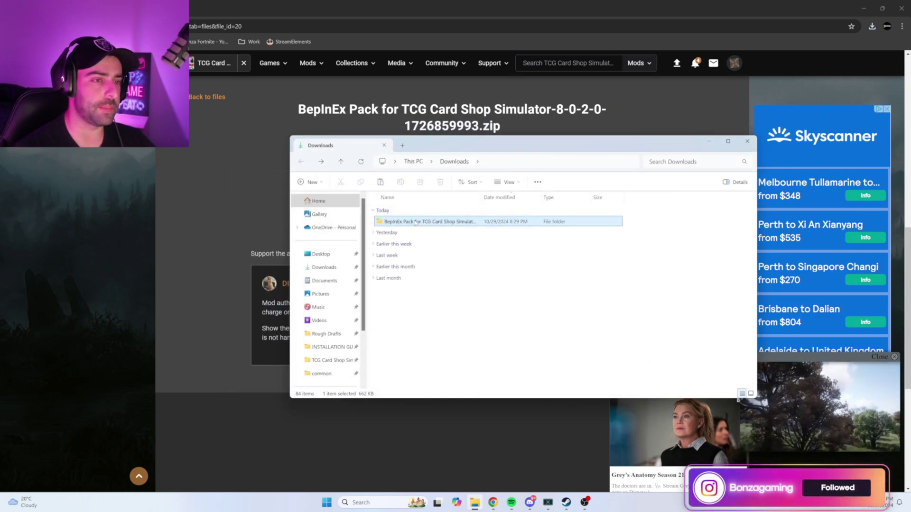
Step: Open the extracted BepInEx Pack folder and copy everything in it, from .doorstop_version through the BepInEx folder
double_click(416, 222)
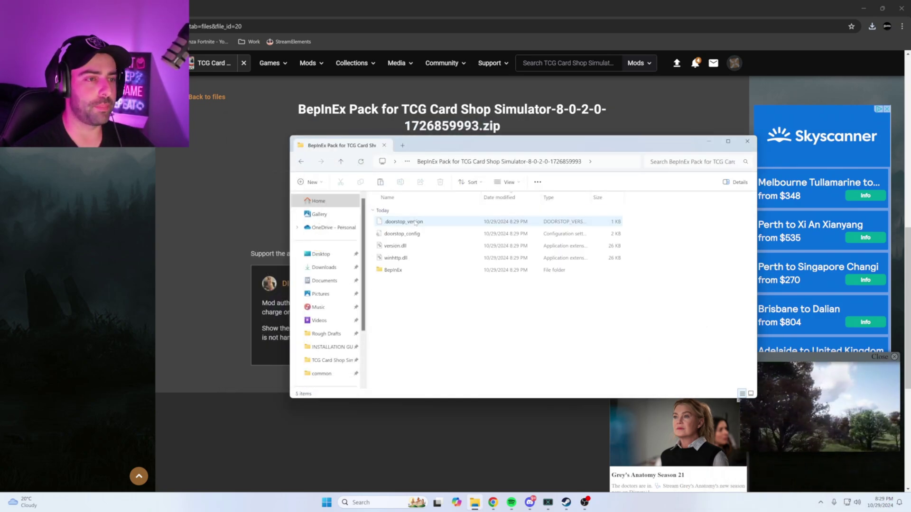
left_click(415, 222)
left_click(403, 270, "shift")
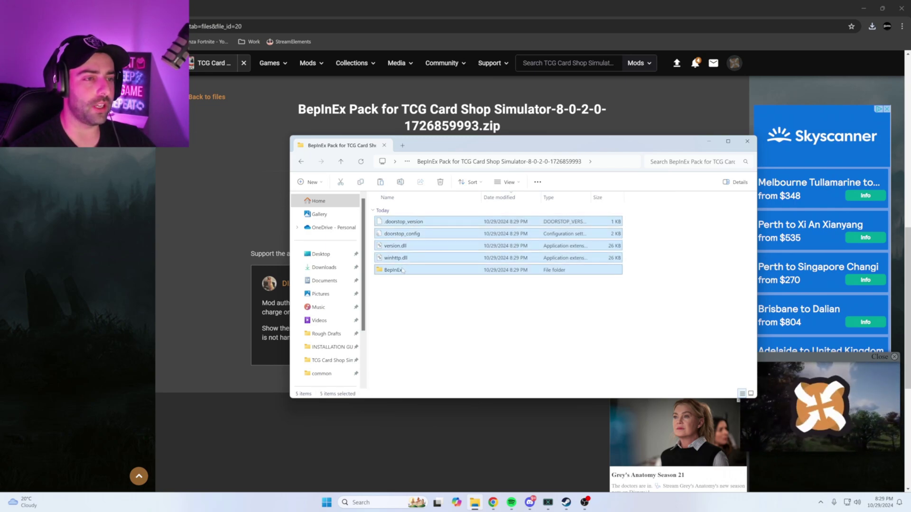
left_click(572, 354)
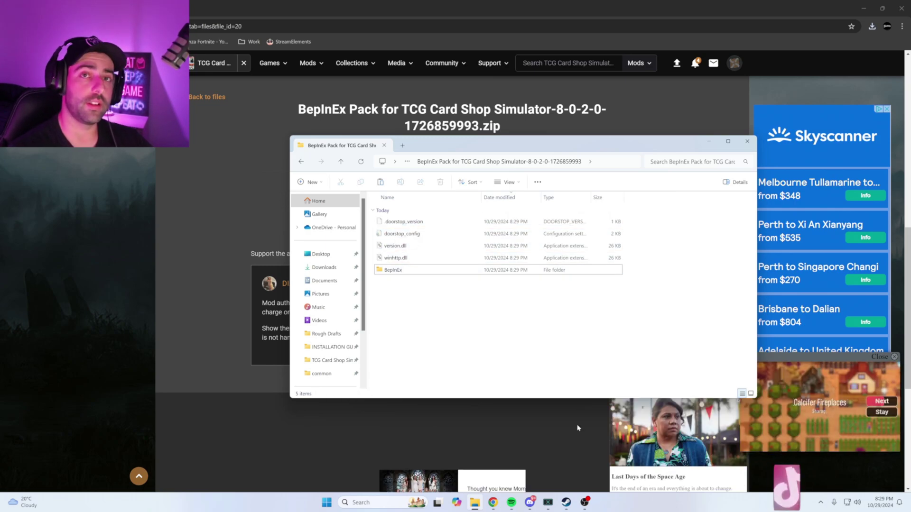
Step: Switch to Steam, browse the local files of TCG Card Shop Simulator, and paste the copied BepInEx files into the game folder
left_click(566, 502)
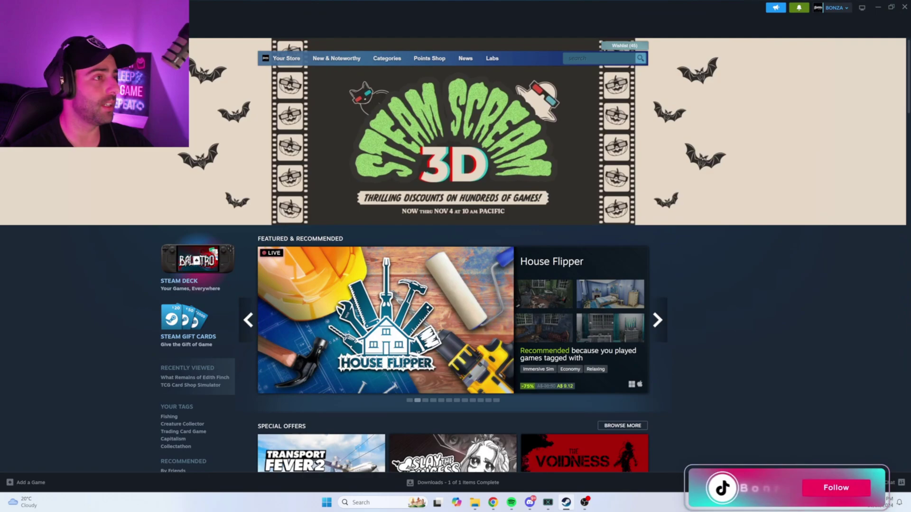
left_click(95, 21)
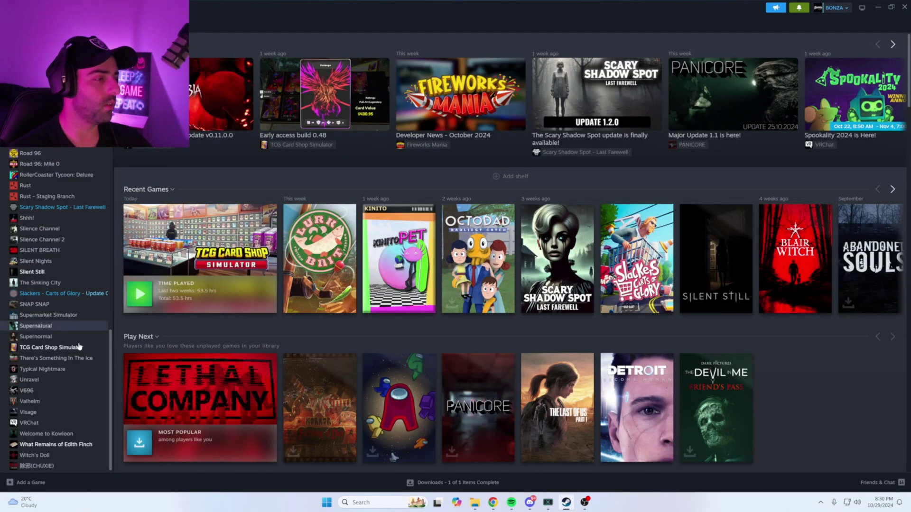
right_click(53, 350)
mouse_move(90, 402)
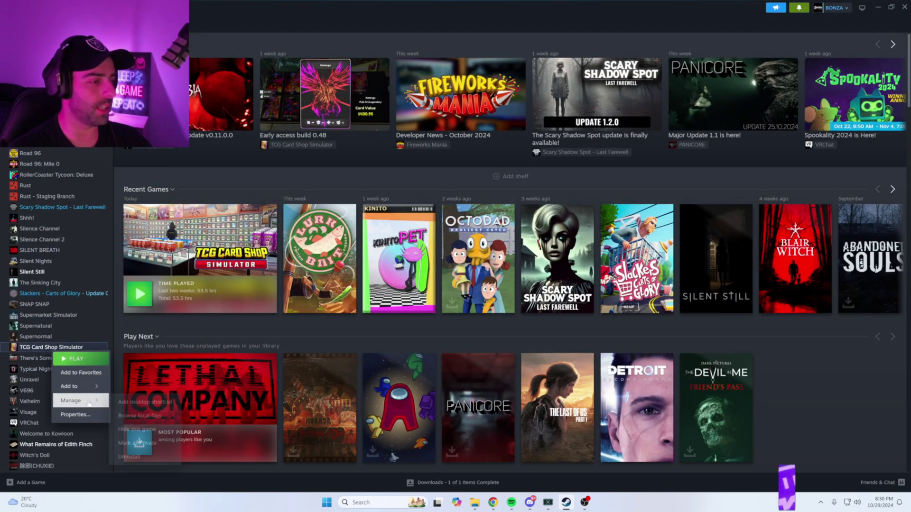
left_click(139, 415)
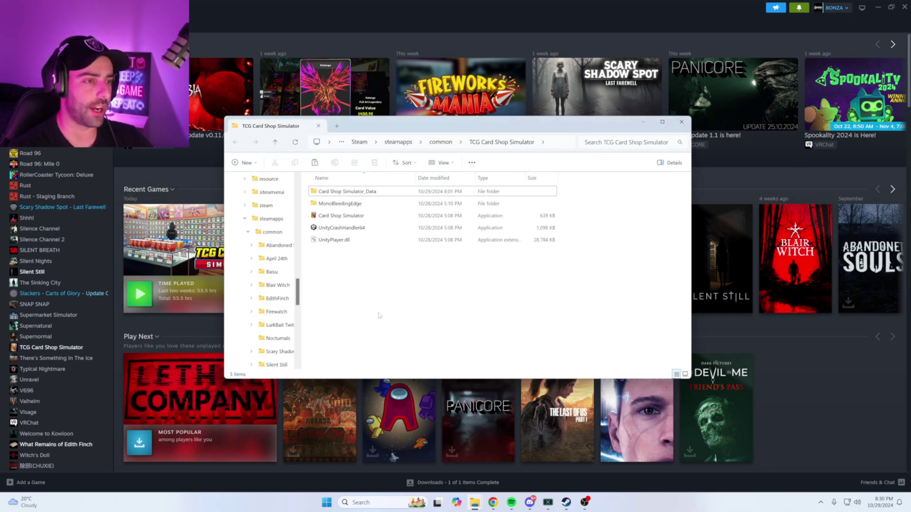
key("ctrl+v")
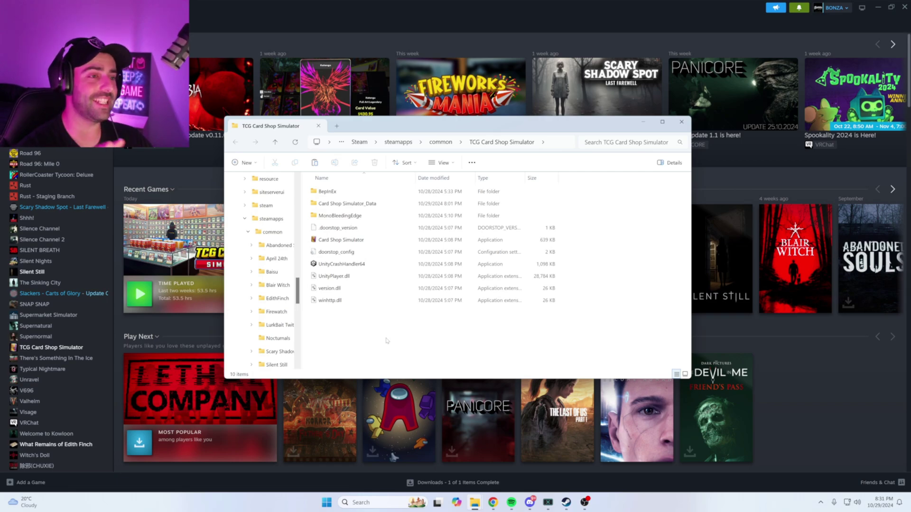
Step: Switch back to Chrome and search the web for Nexus Mods again
left_click(493, 502)
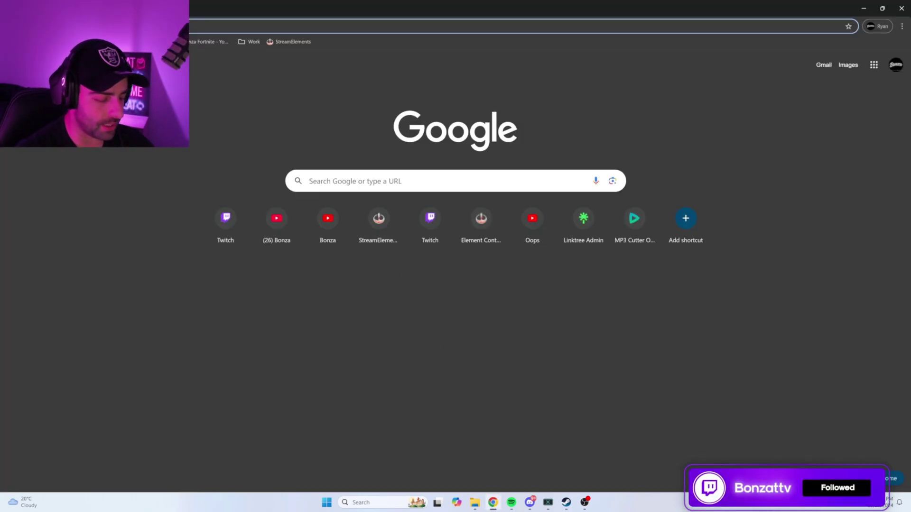
type("nexu")
key("Return")
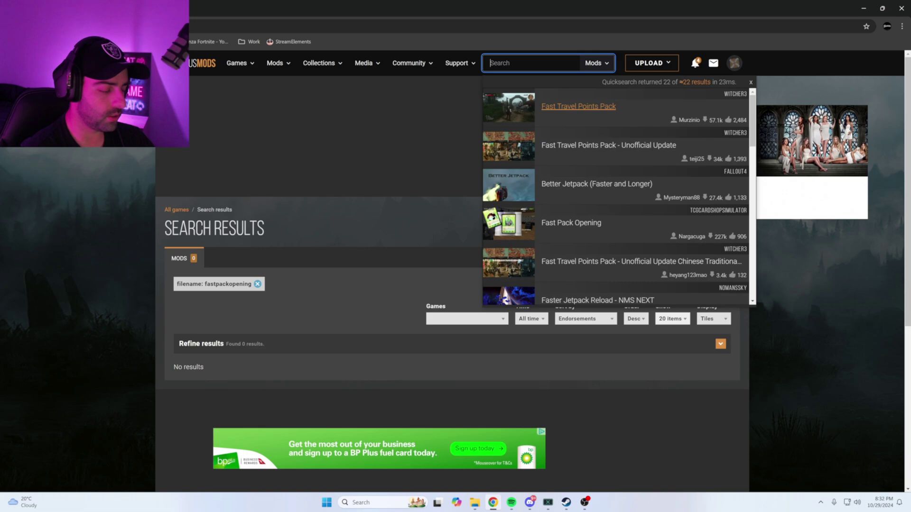
Step: Search Nexus Mods for "fast pack opening" and open the Fast Pack Opening mod page for TCG Card Shop Simulator
type("fast pa")
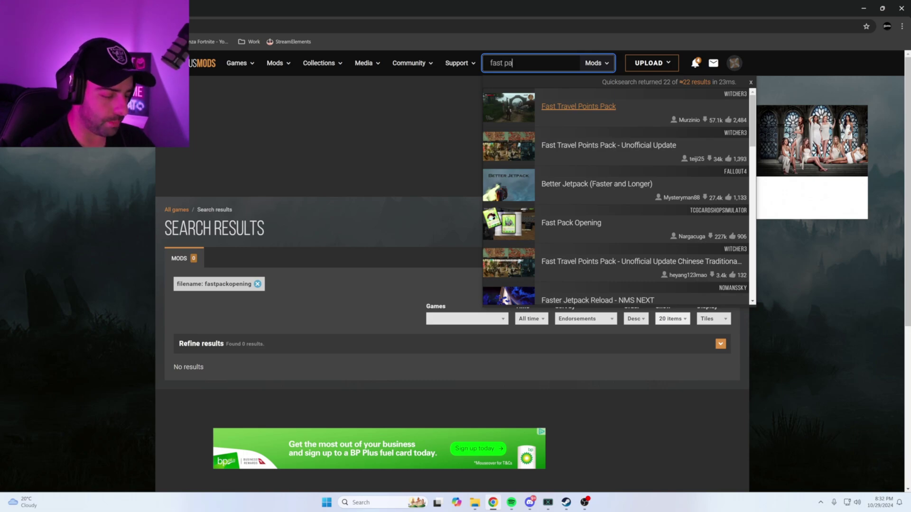
type("ck")
key("Return")
scroll(228, 299, "down", 3)
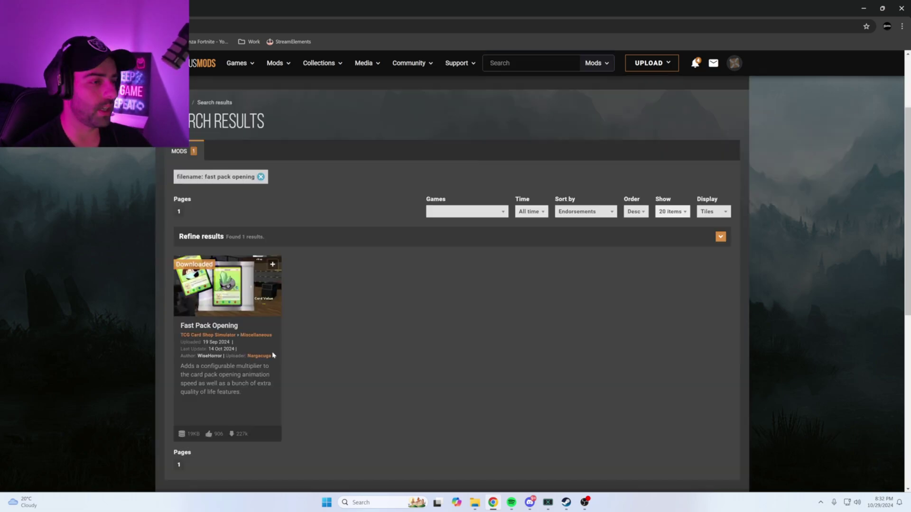
left_click(199, 284)
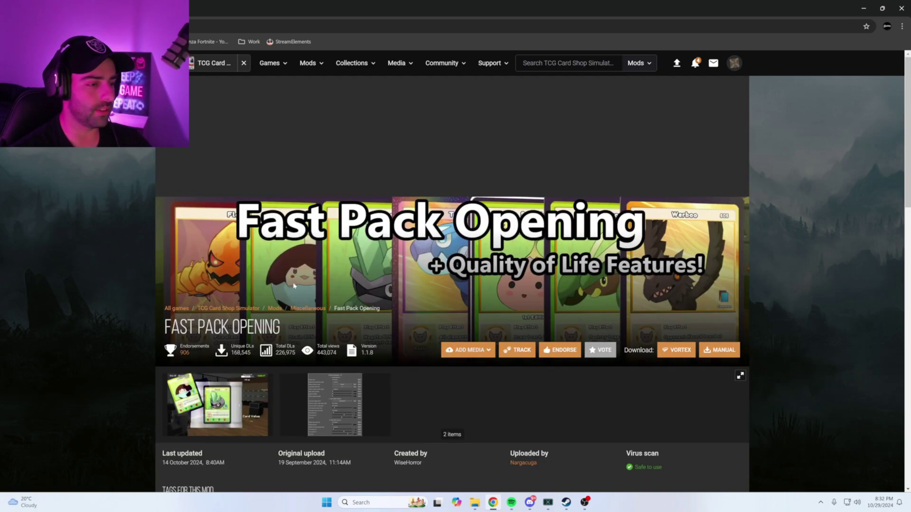
Step: Start a manual download of the main Fast Pack Opening file, version 1.1.8, accepting the additional files requirement
scroll(294, 285, "down", 4)
left_click(218, 322)
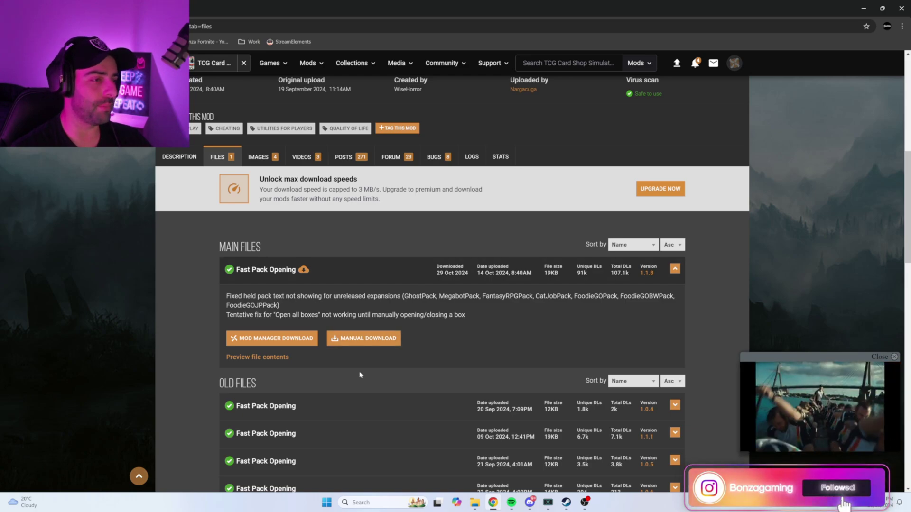
left_click(380, 340)
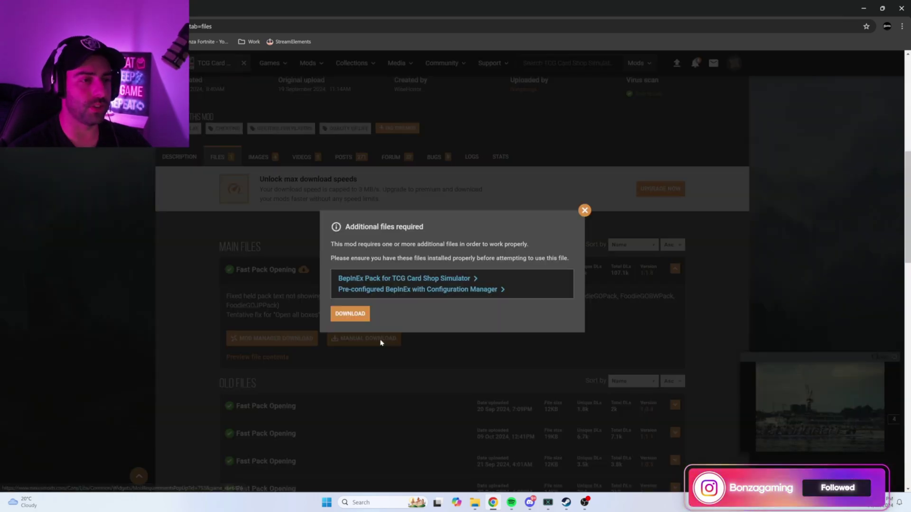
left_click(350, 314)
left_click(511, 308)
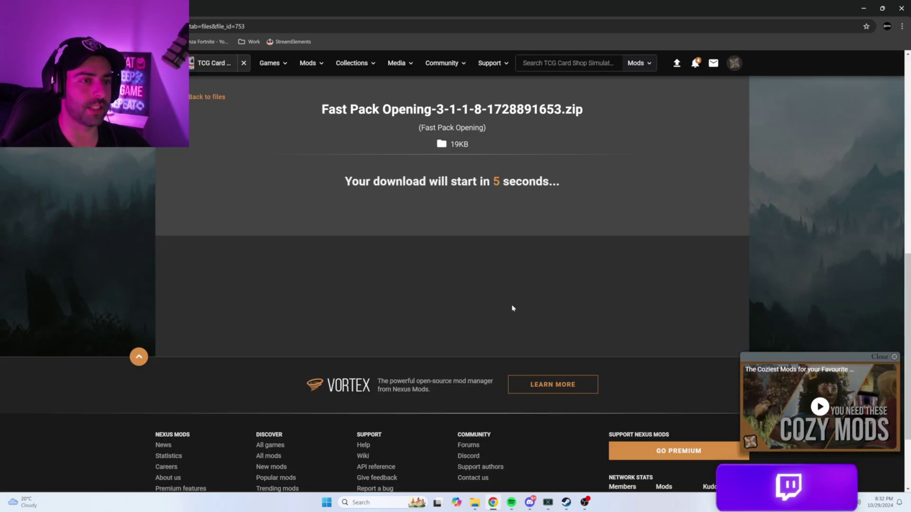
Step: Extract the downloaded Fast Pack Opening archive in the Downloads folder with the default destination, and delete the zip file
left_click(475, 503)
right_click(333, 204)
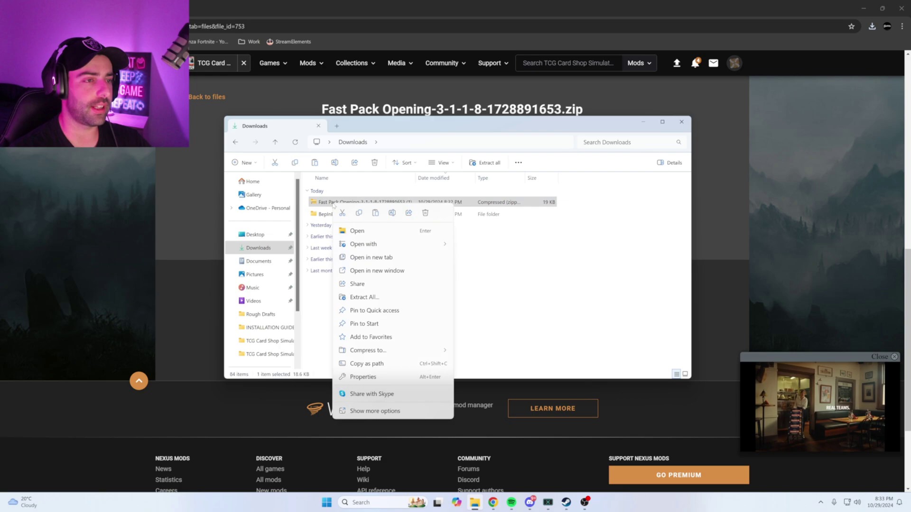
left_click(374, 301)
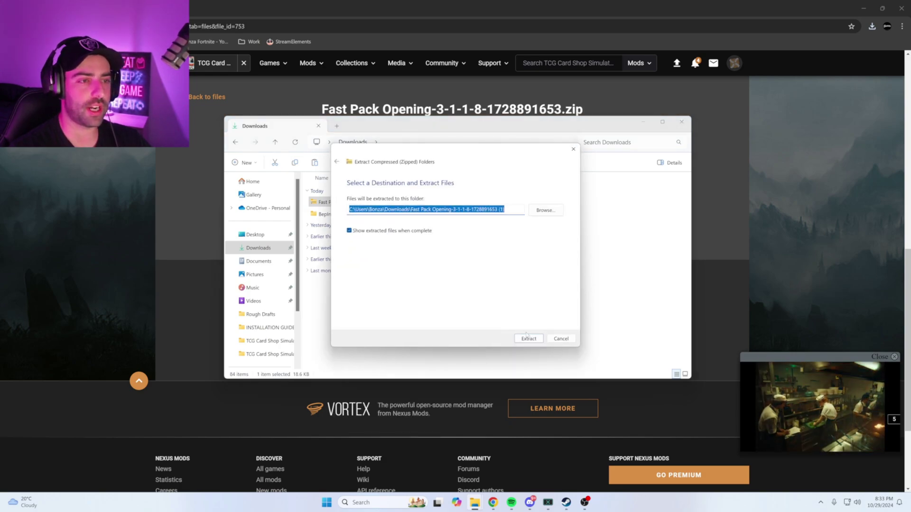
left_click(525, 338)
key("ctrl+w")
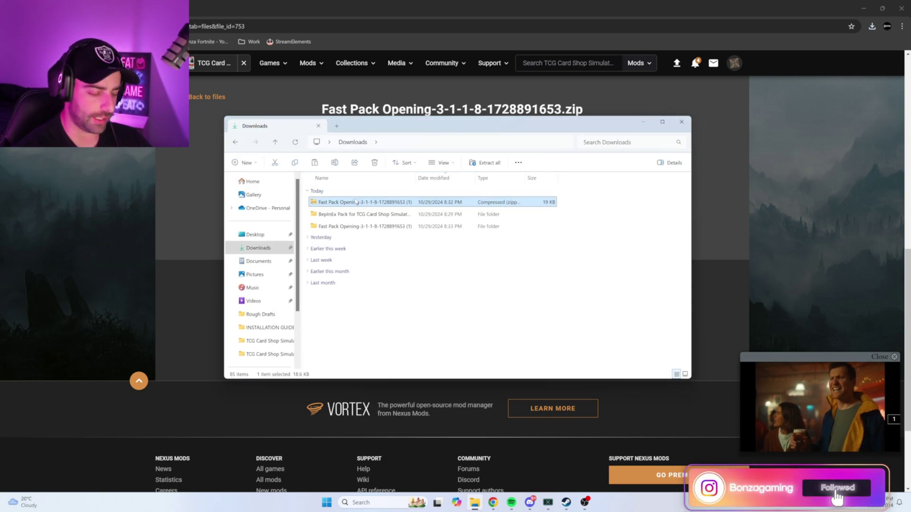
key("Delete")
Step: Open the extracted Fast Pack Opening folder in Downloads down to BepInEx > plugins > FastPackOpening and select the mod's DLL file
double_click(351, 214)
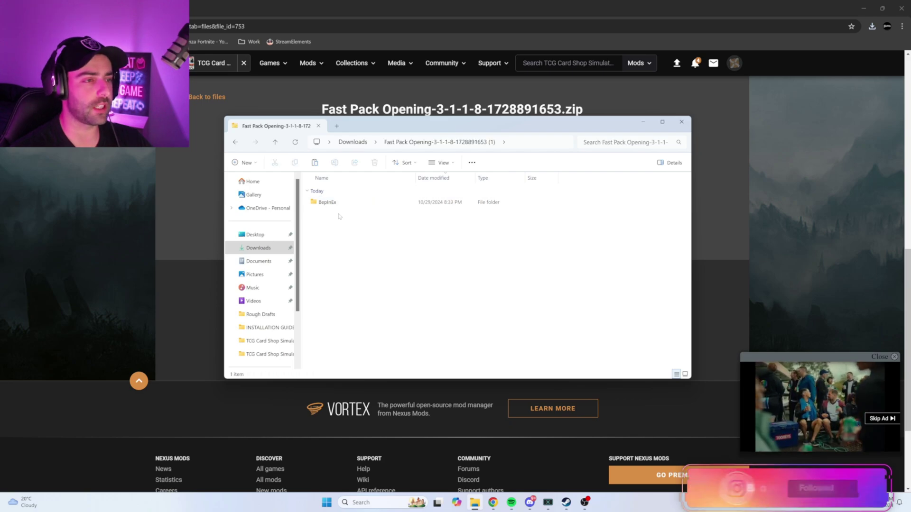
left_click(340, 203)
double_click(339, 203)
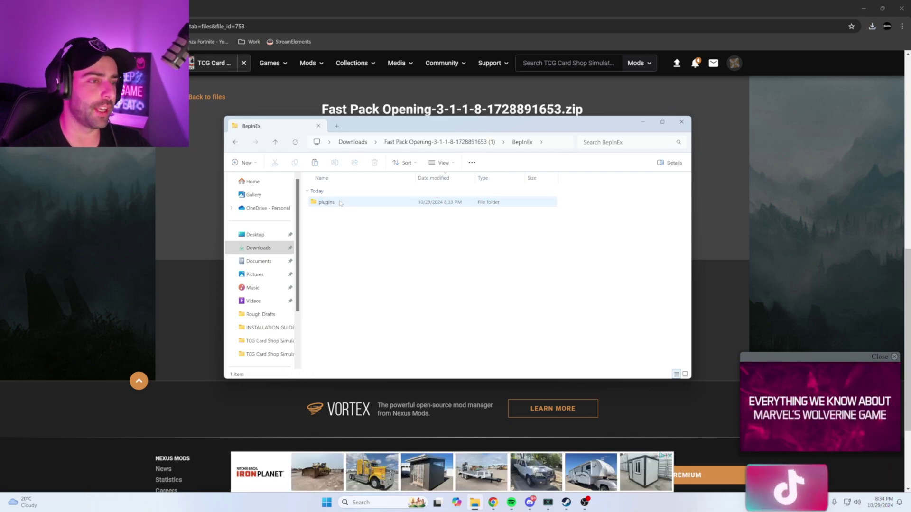
double_click(339, 202)
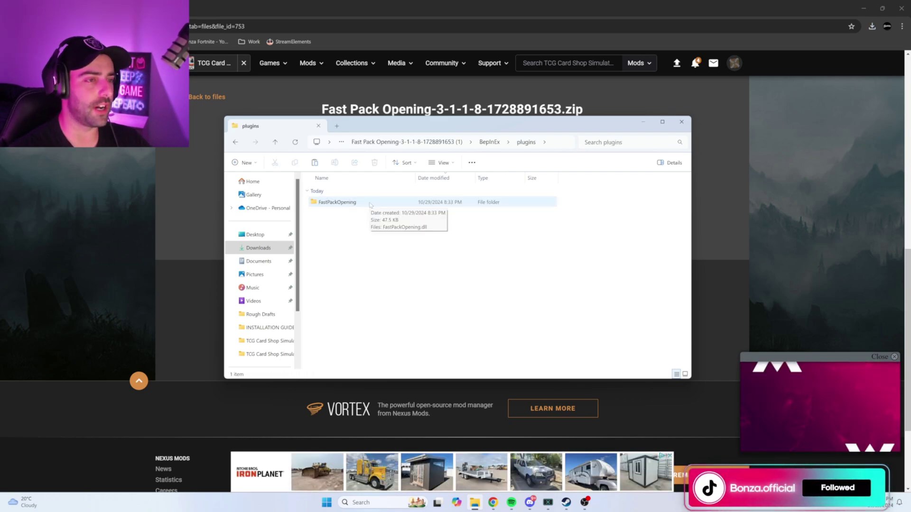
double_click(340, 203)
left_click(339, 203)
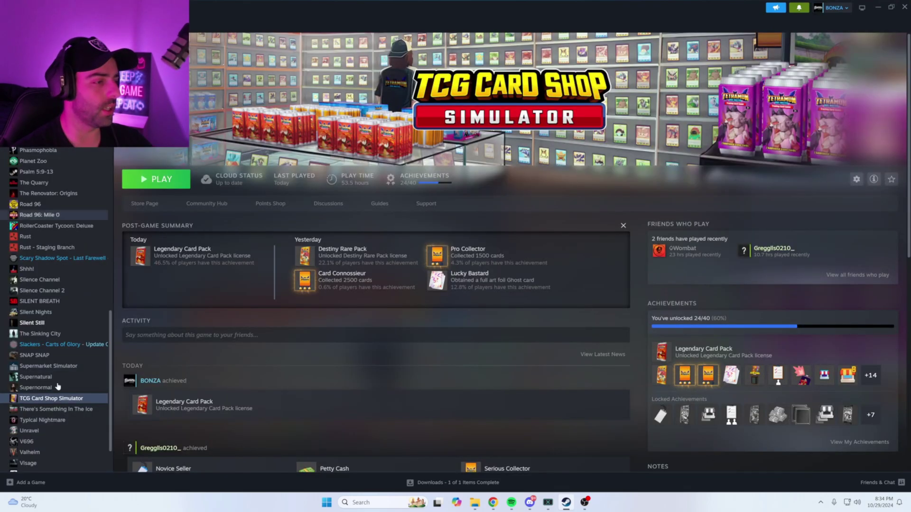
Step: Browse the local files of TCG Card Shop Simulator from the Steam library, view the BepInEx plugins folder, and close the window
right_click(45, 398)
mouse_move(73, 449)
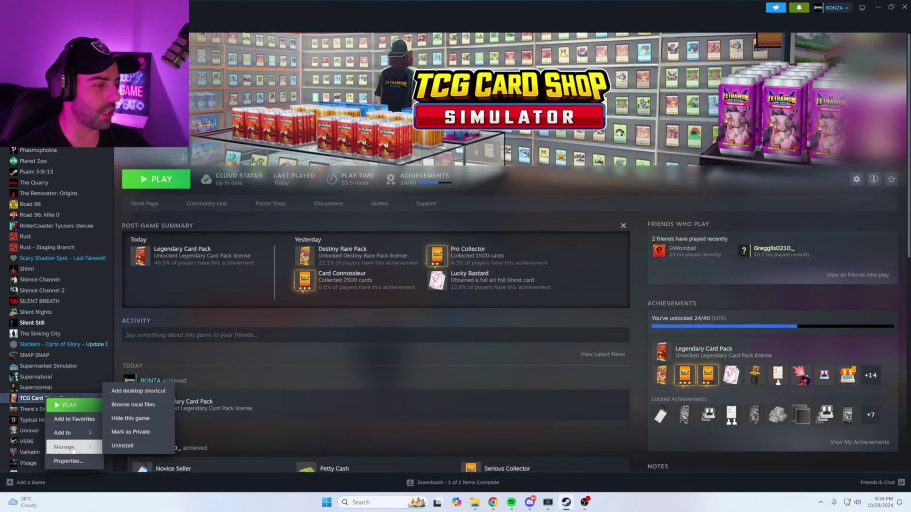
left_click(133, 405)
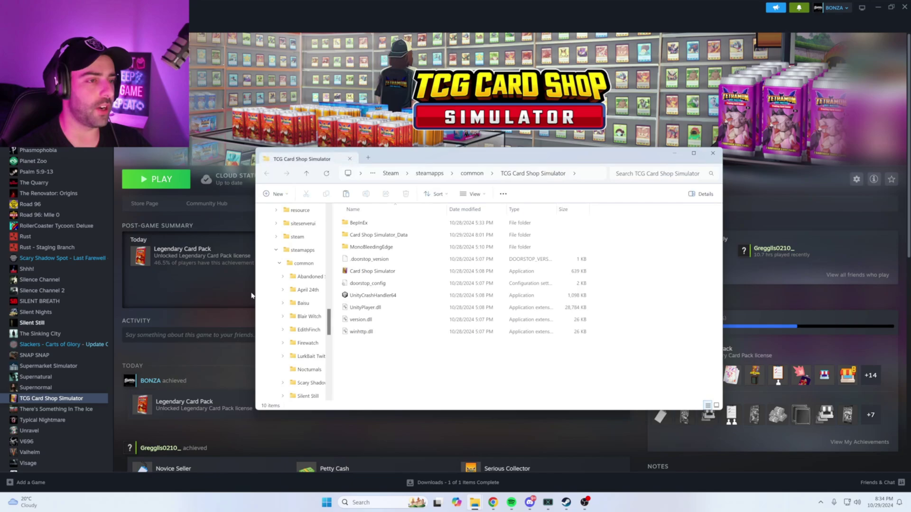
double_click(363, 223)
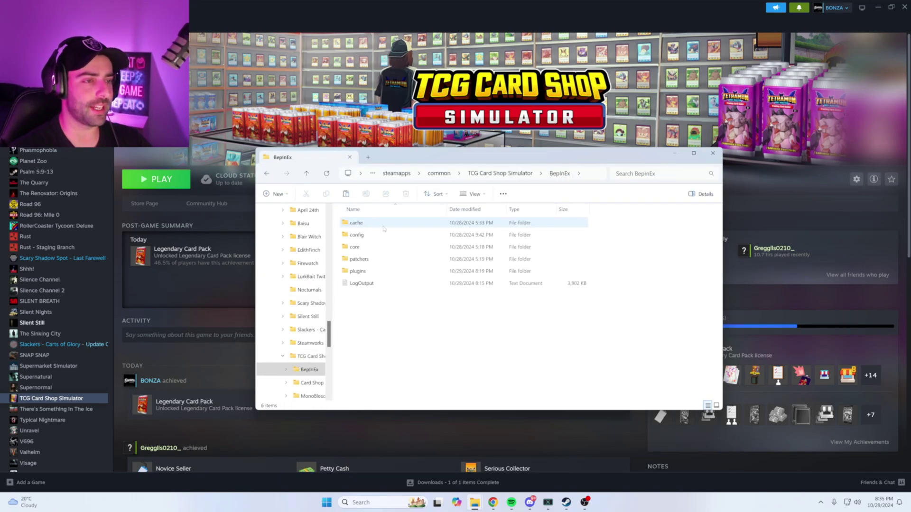
double_click(369, 272)
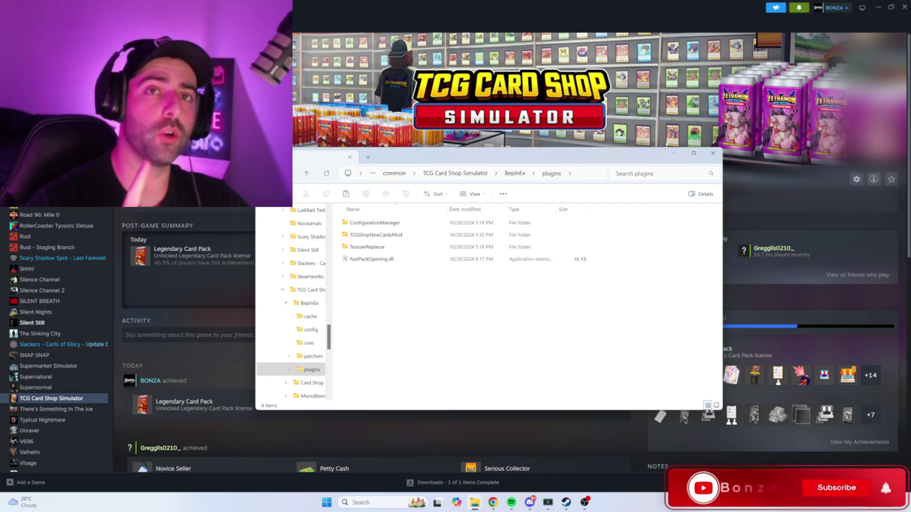
left_click(712, 153)
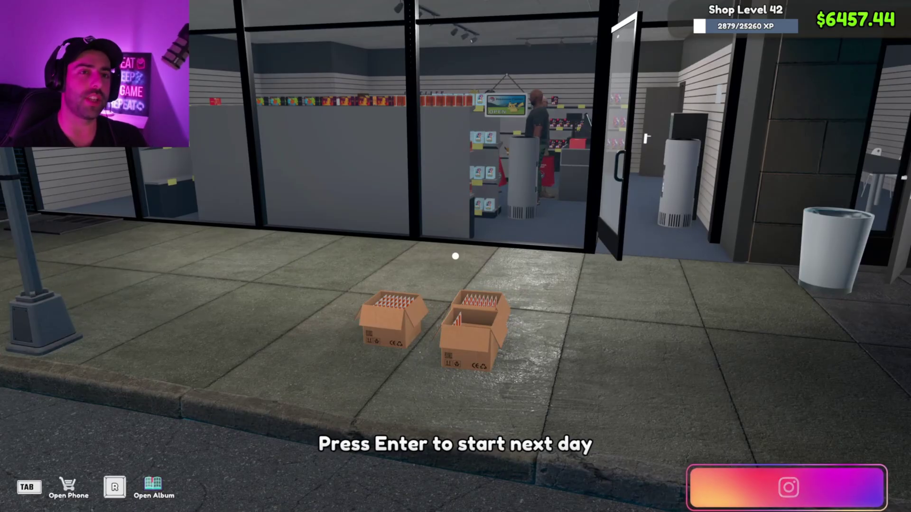
Step: Pause the game and review the FastPackOpening 1.1.8 options in the plugin settings window, including the auto open toggle, before resuming play
key("s")
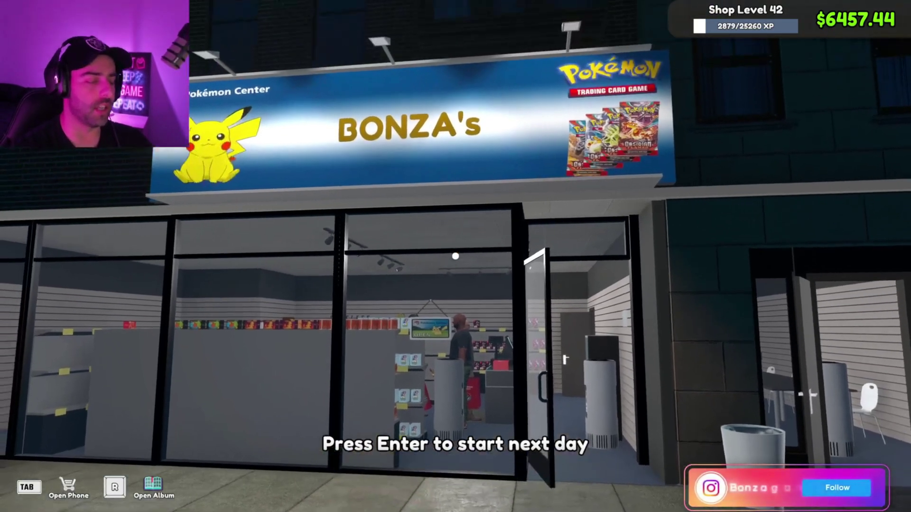
key("Escape")
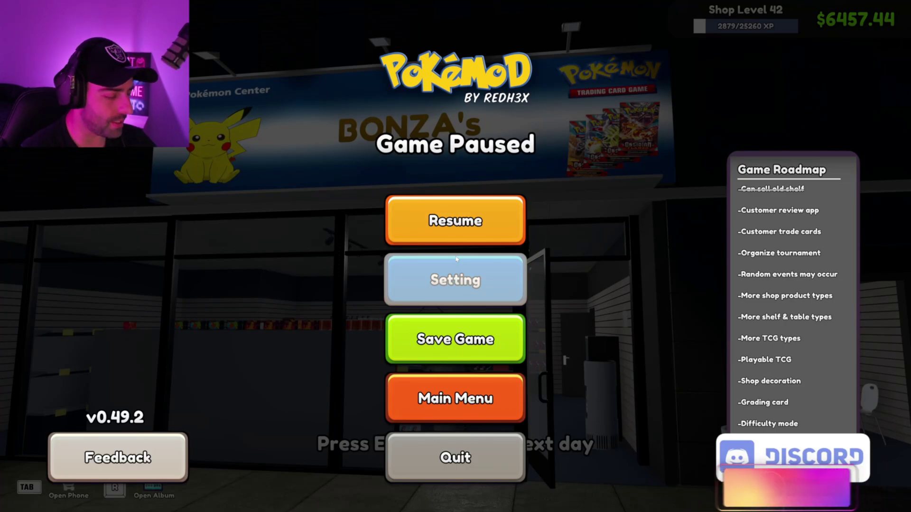
key("F1")
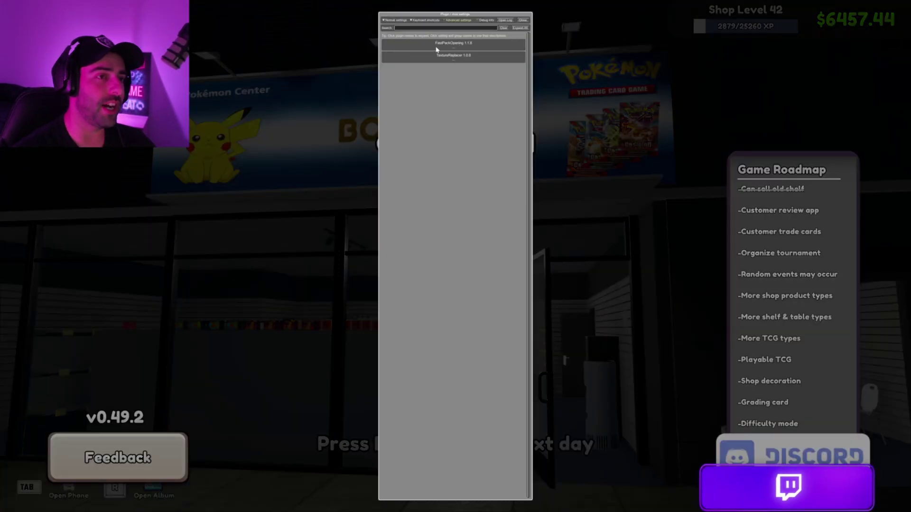
left_click(459, 50)
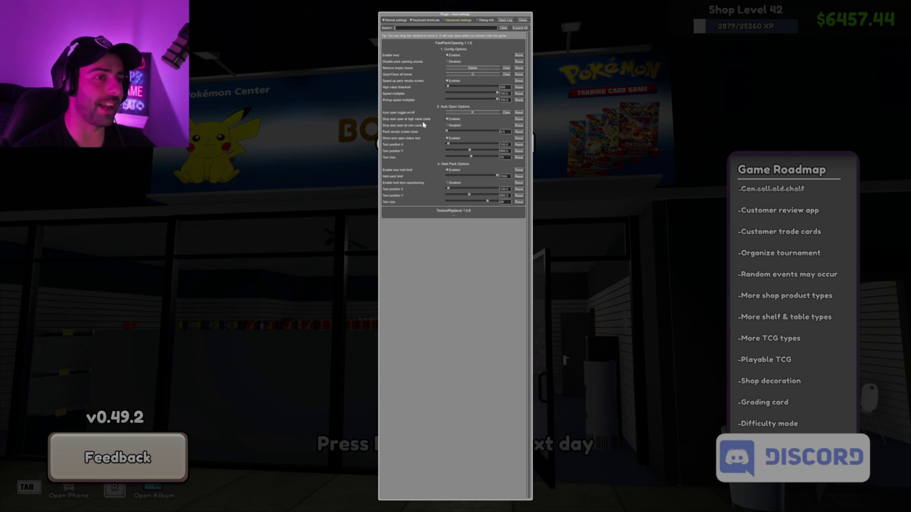
left_click(453, 113)
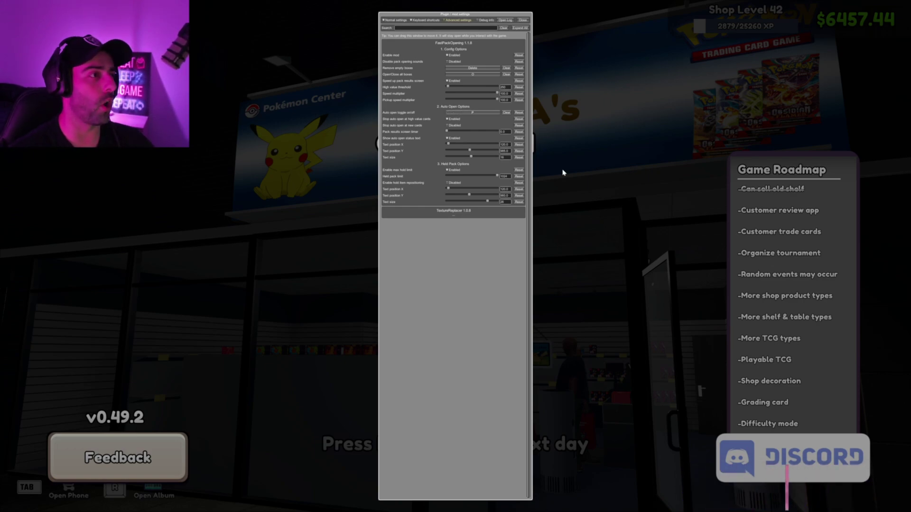
key("Escape")
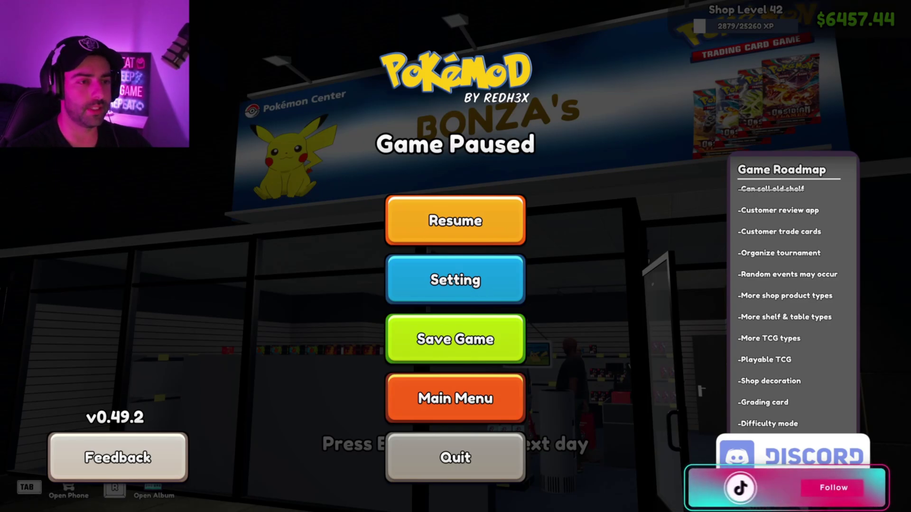
key("Escape")
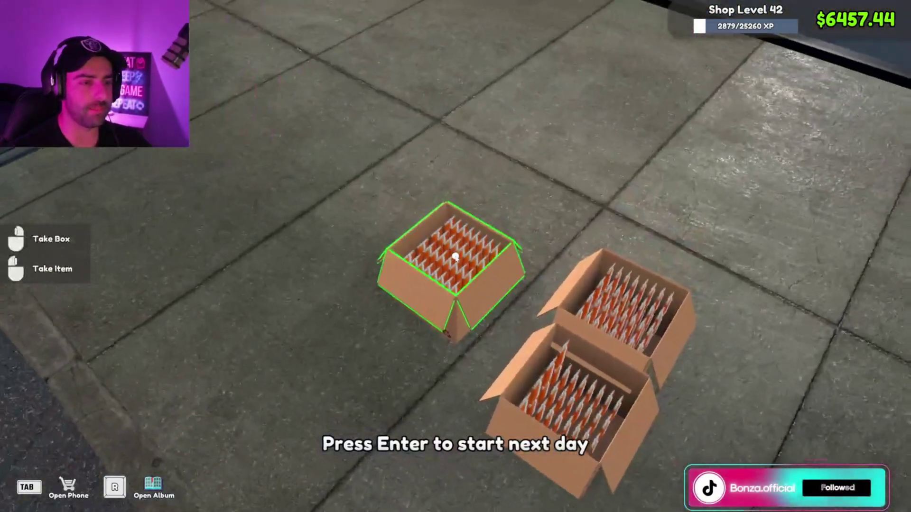
Step: Take the Obsidian Flames packs from the boxes outside the shop and open them one after another, revealing their cards
left_click(455, 256)
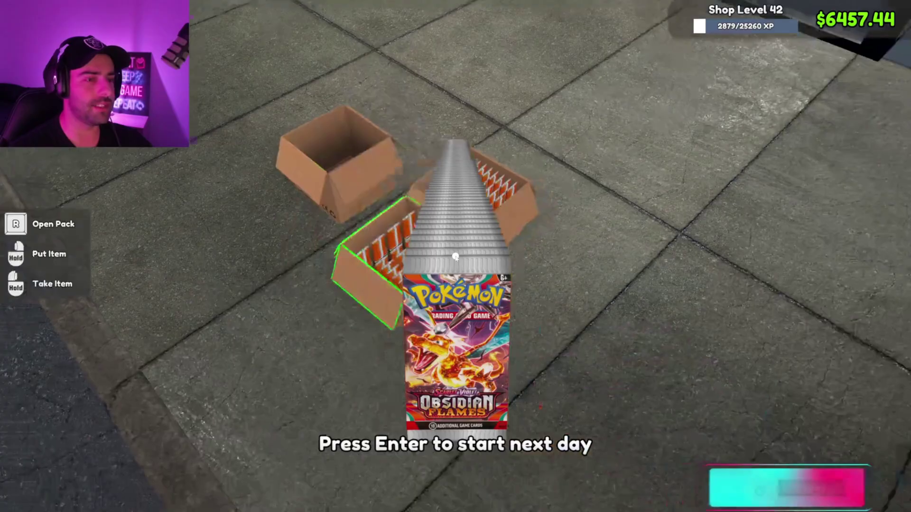
key("r")
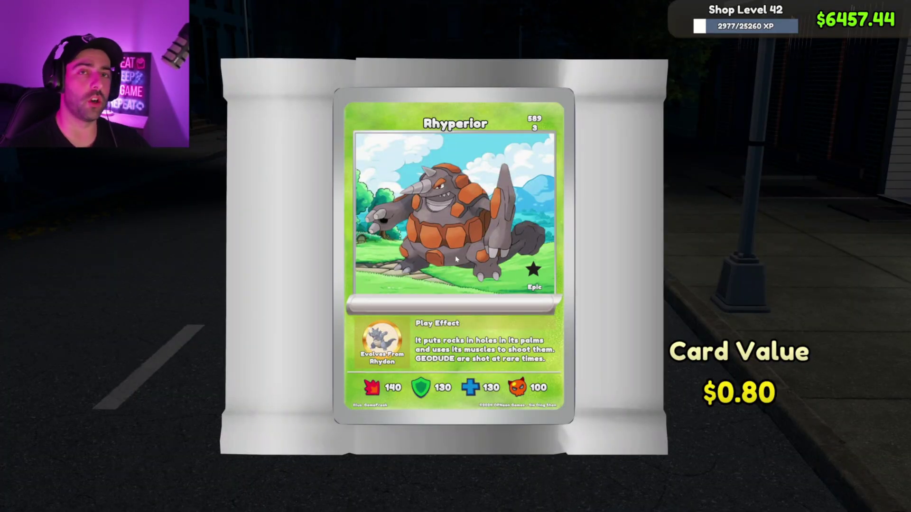
left_click(456, 259)
left_click(456, 259)
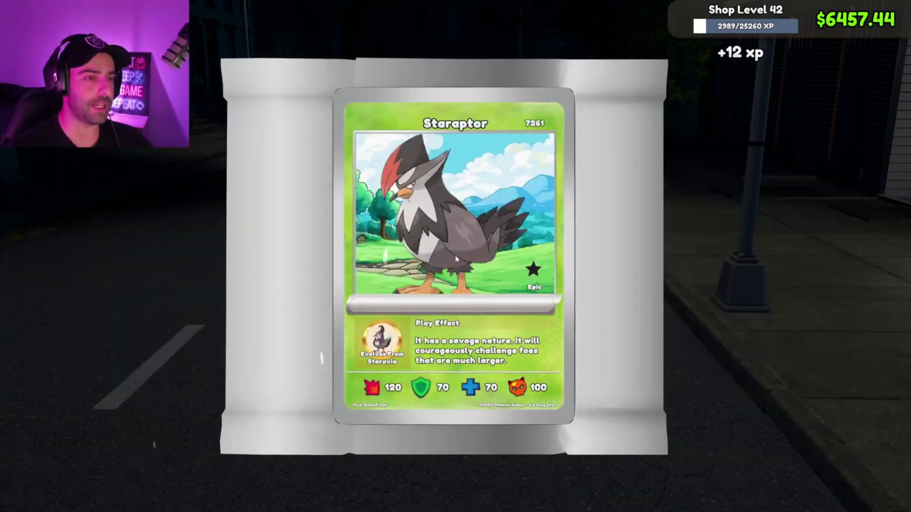
left_click(456, 259)
left_click(456, 259)
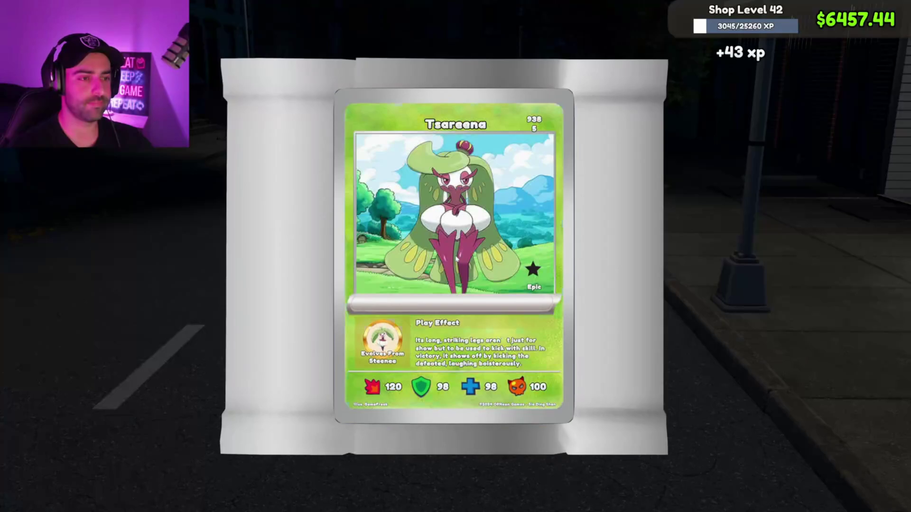
left_click(456, 259)
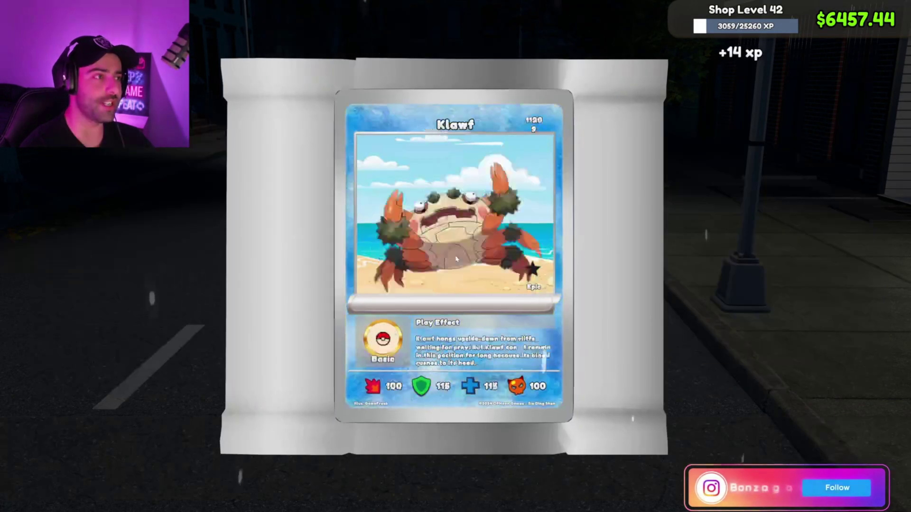
left_click(456, 259)
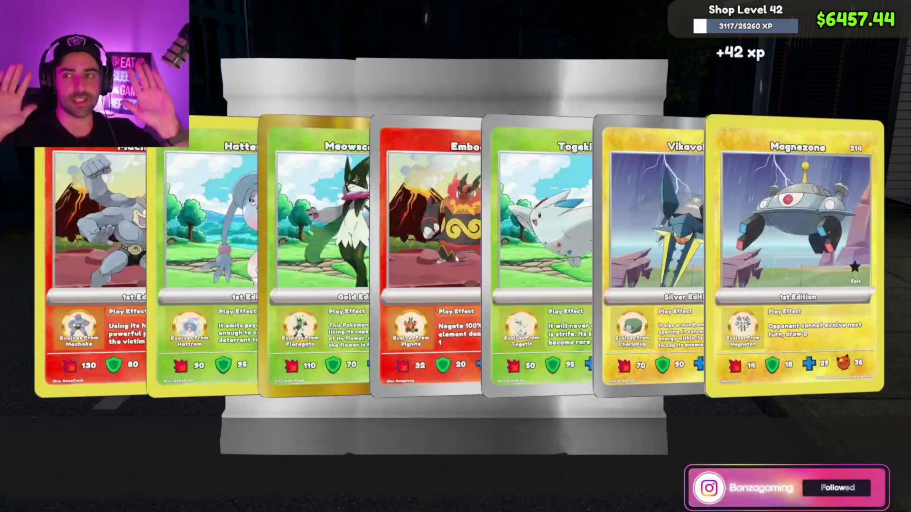
left_click(456, 259)
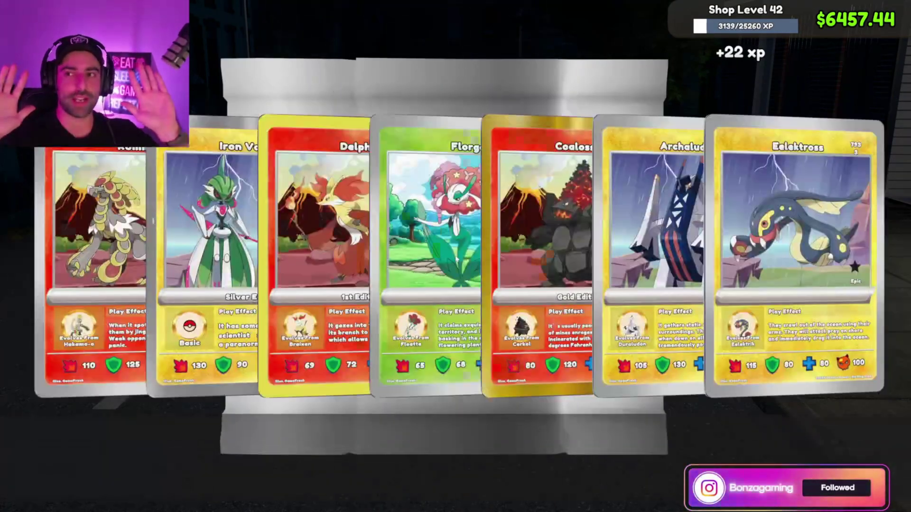
left_click(455, 259)
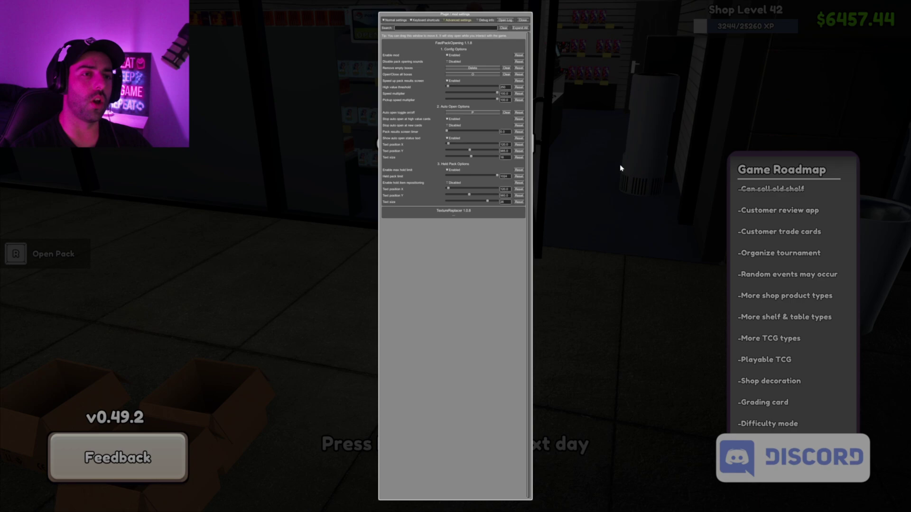
Step: Close the plugin settings window, resume the paused game, and continue opening the held Obsidian Flames packs
key("F1")
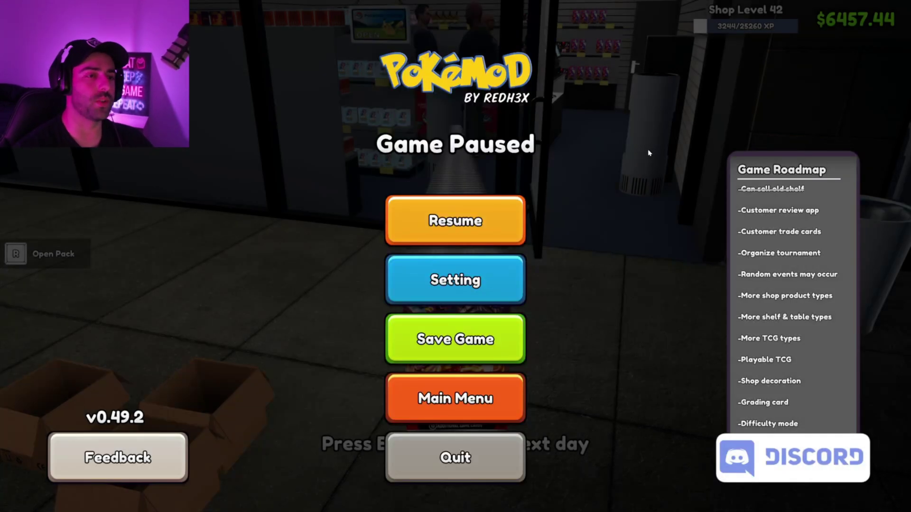
left_click(455, 221)
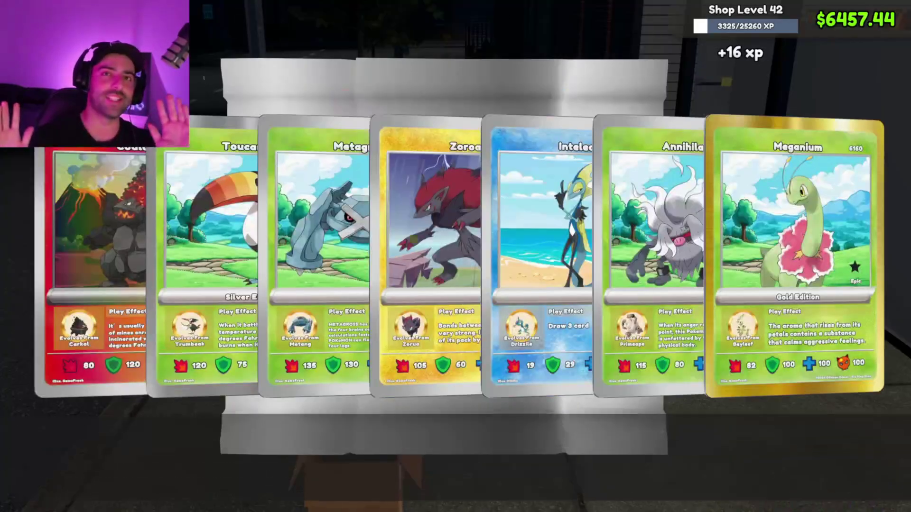
left_click(455, 256)
left_click(455, 256)
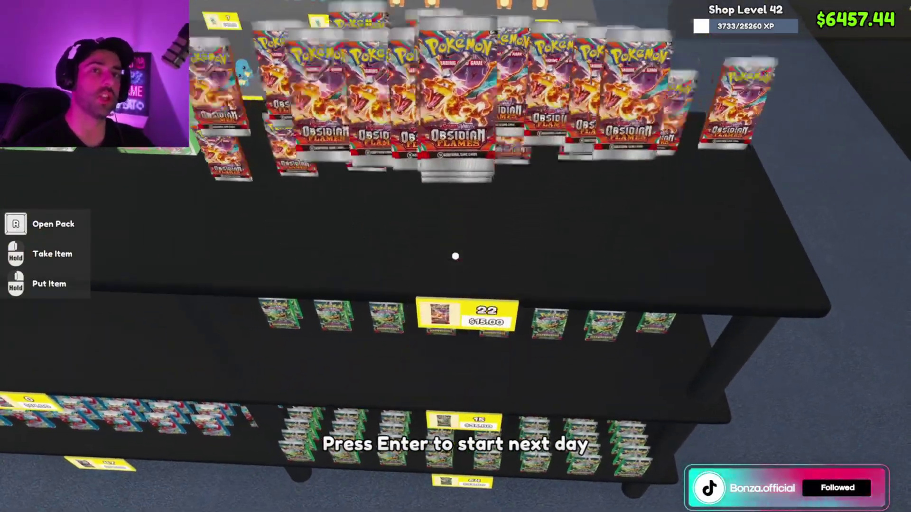
Step: Put the held Obsidian Flames packs onto the display shelves inside the shop
right_click(456, 257)
right_click(456, 256)
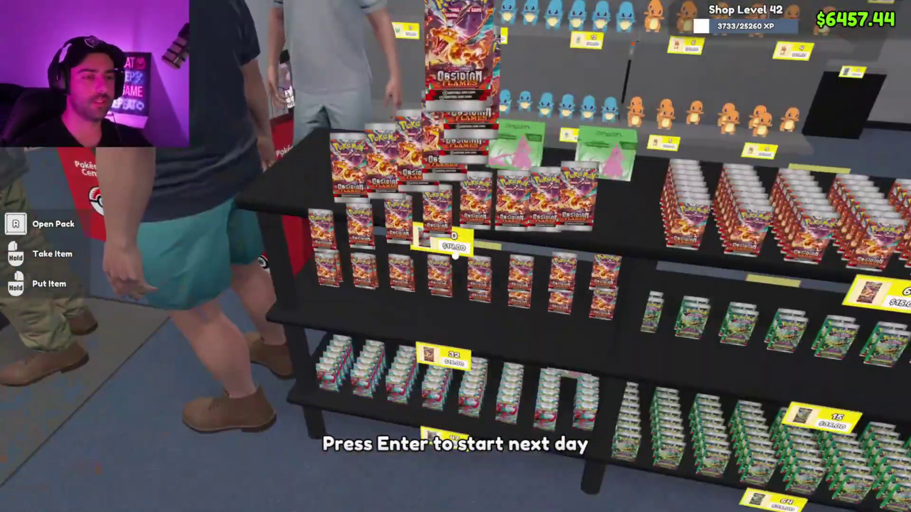